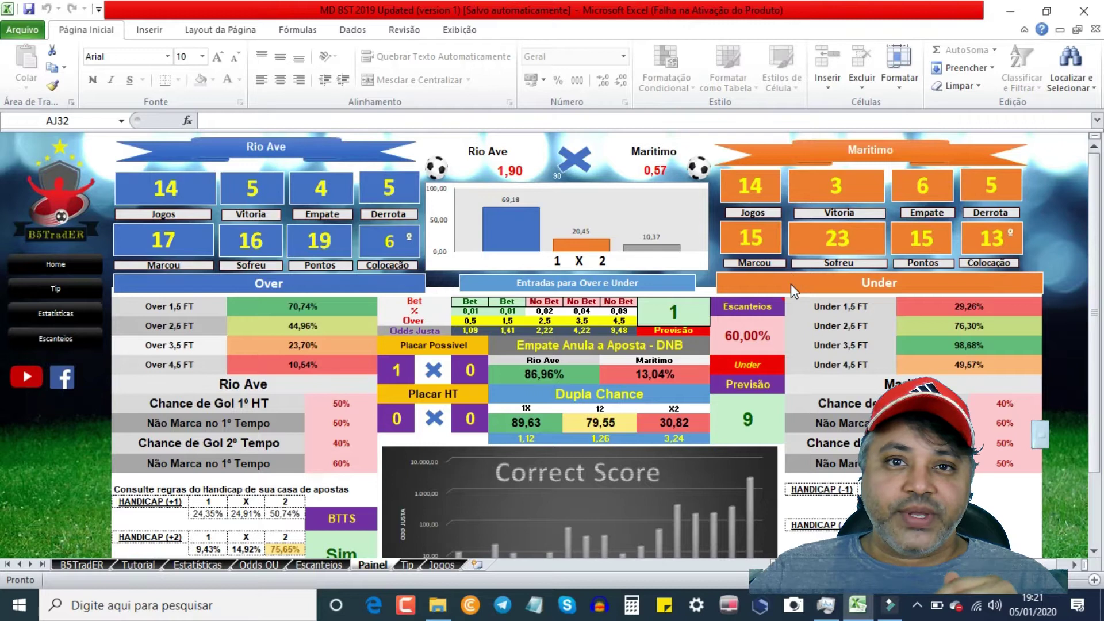
Step: Compare the Rio Ave vs Maritimo predictions on the Tip and Painel sheets
left_click(406, 565)
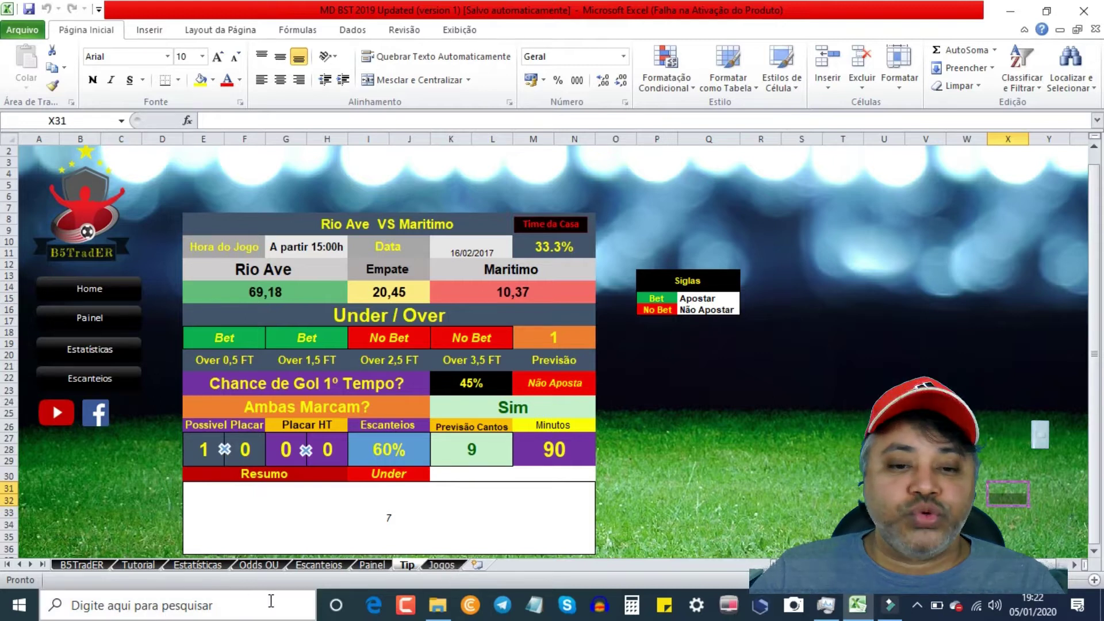
left_click(372, 565)
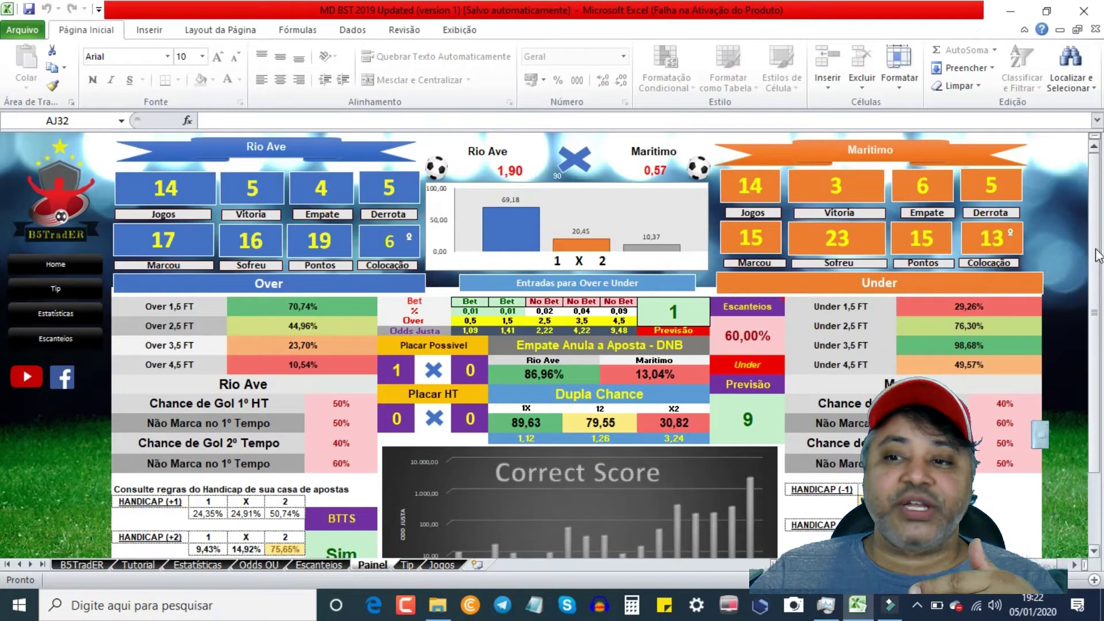
left_click_drag(1098, 256, 1098, 294)
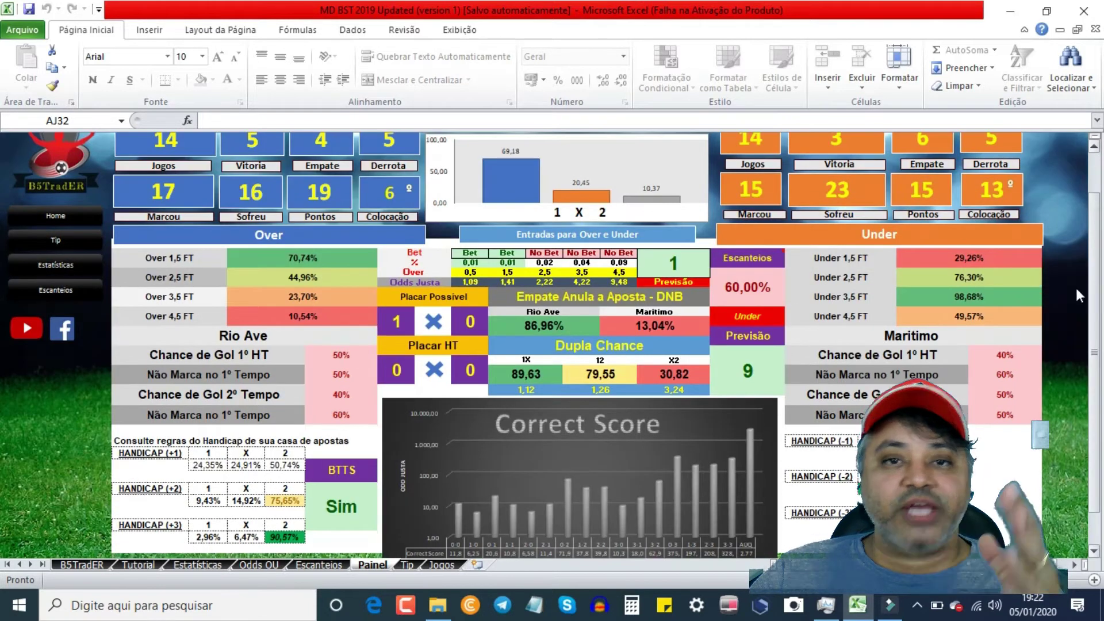
left_click(408, 565)
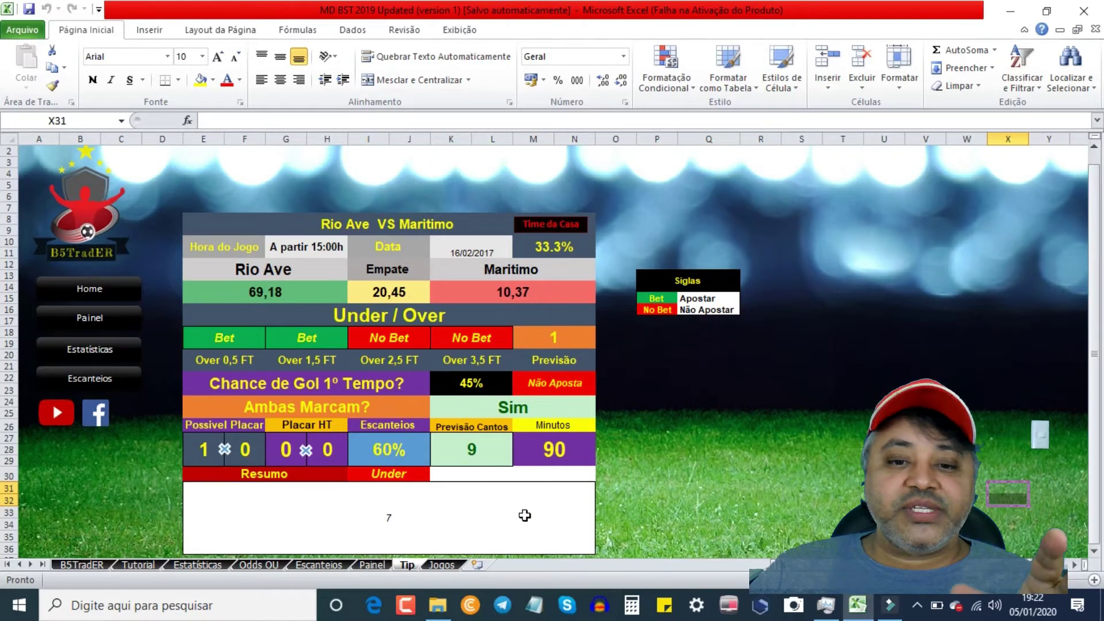
Step: Open the Jogos sheet and look through its saved matches, from the team names down to the last filled row
left_click(439, 567)
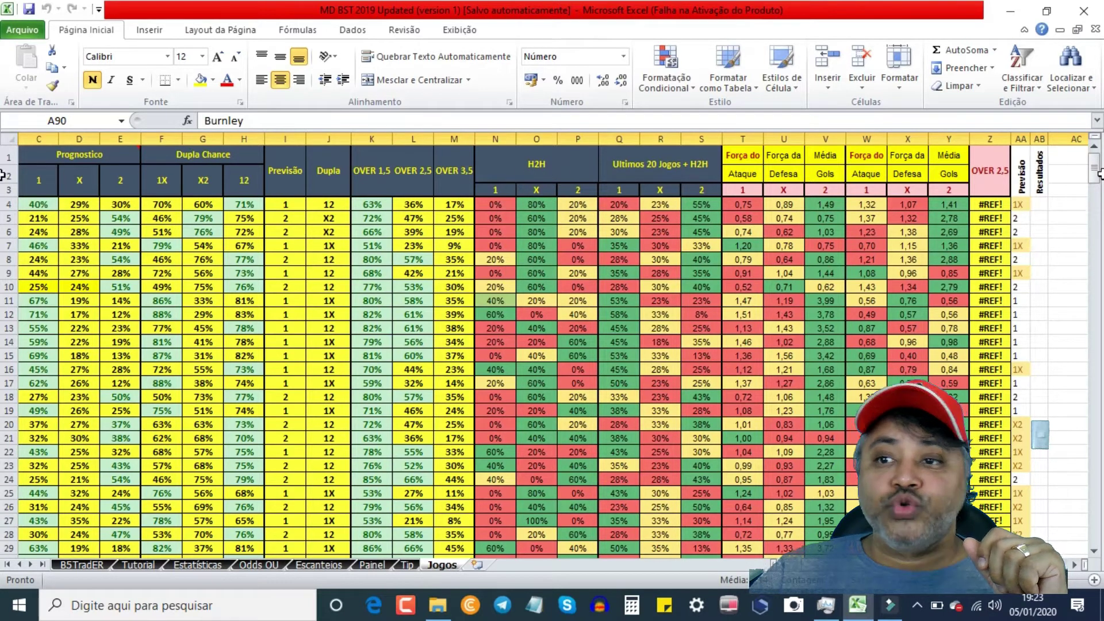
left_click_drag(1095, 176, 1051, 210)
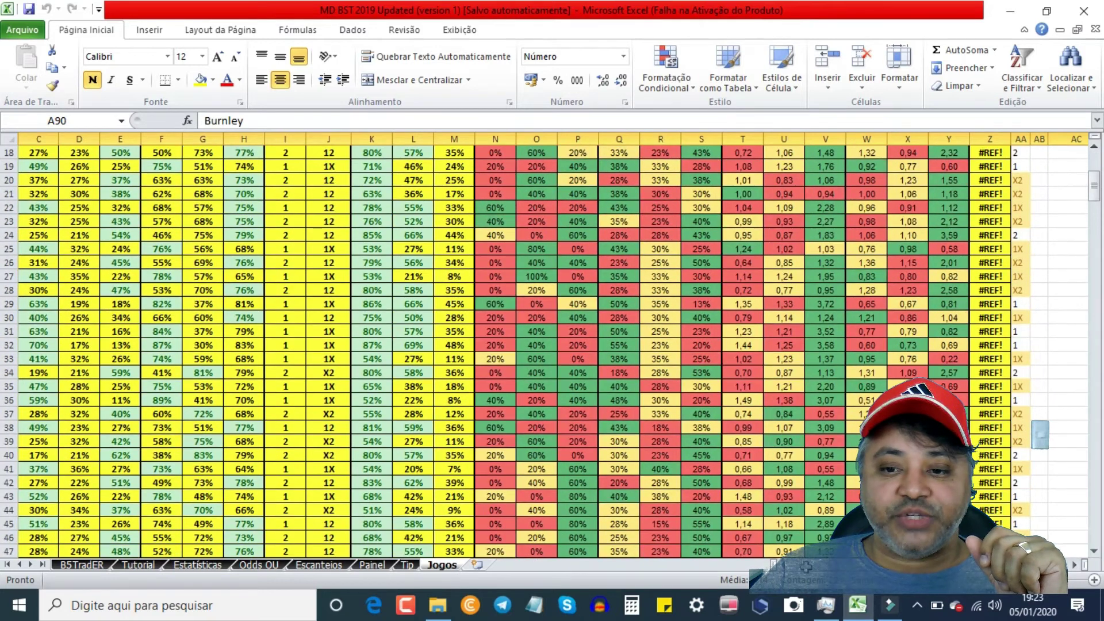
scroll(552, 345, "left", 2)
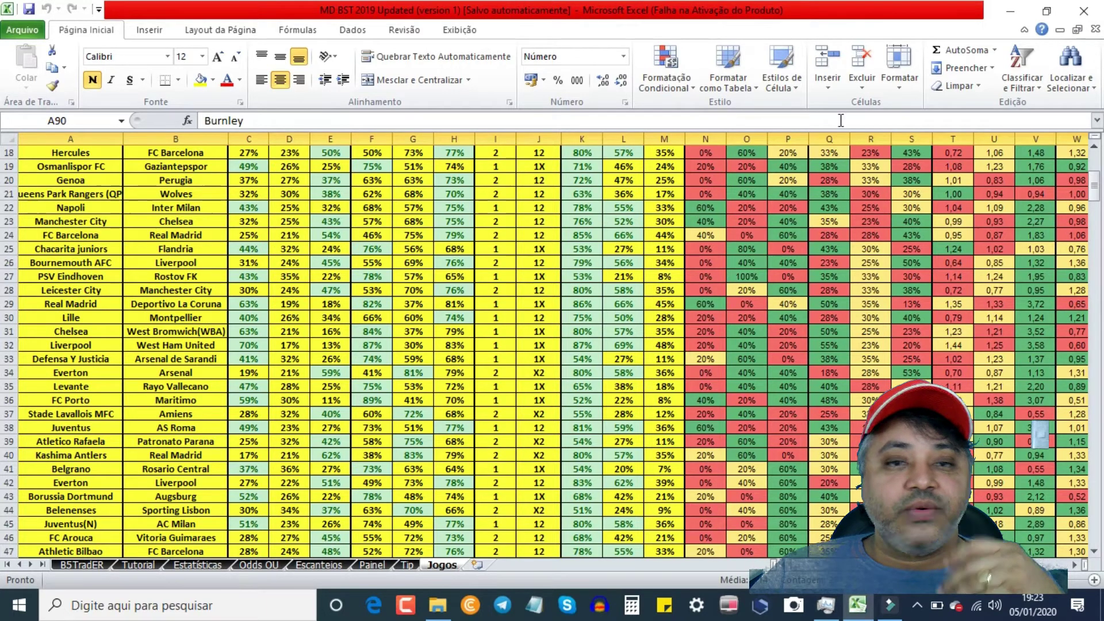
left_click_drag(1099, 198, 1091, 266)
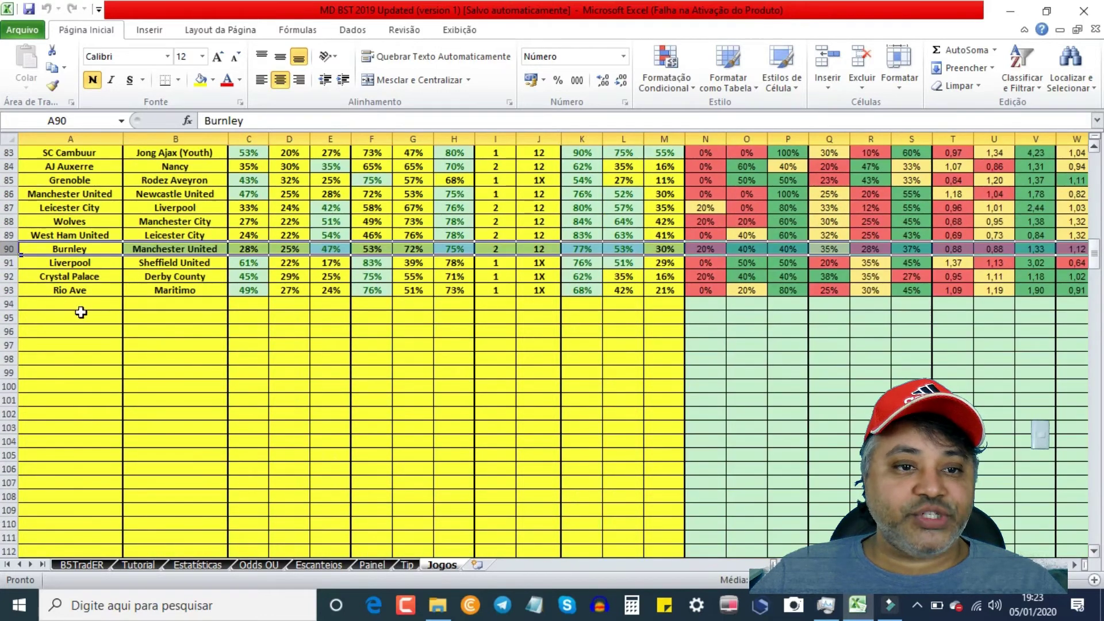
left_click_drag(1094, 255, 1073, 167)
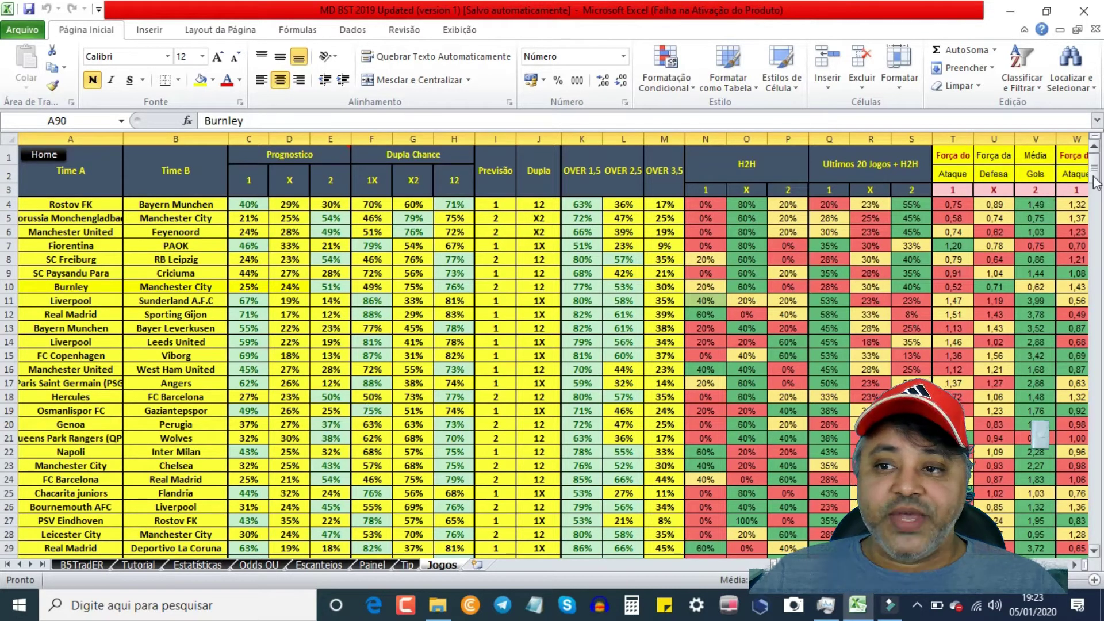
Step: Examine the match rows of the Jogos sheet, reading the Prognostico, Dupla Chance and Over percentages for each pair of teams
left_click_drag(1094, 175, 1093, 210)
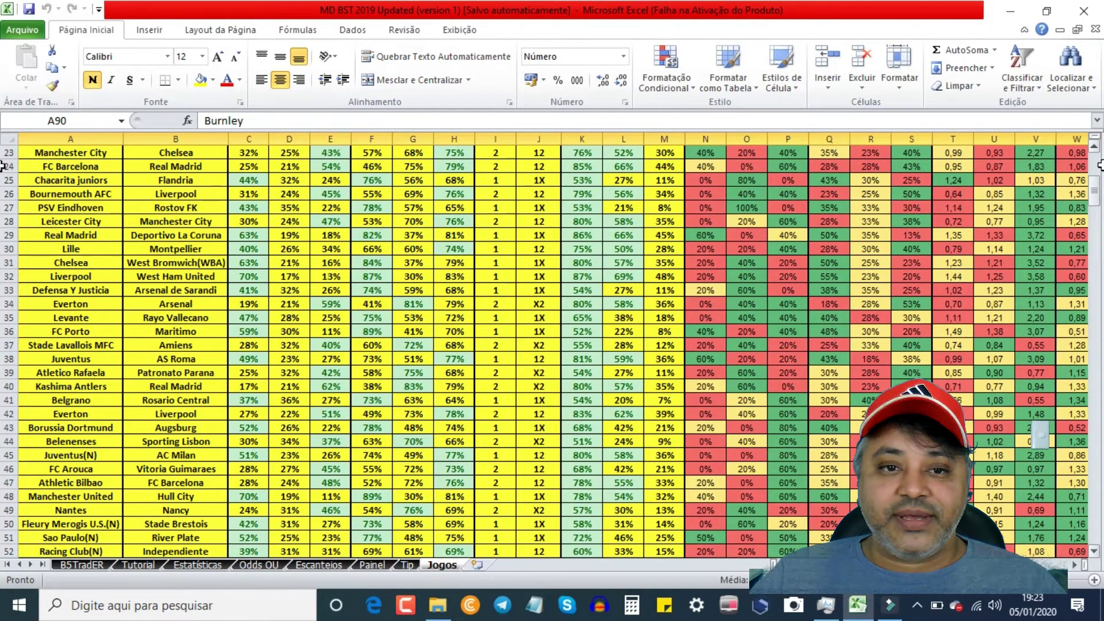
left_click_drag(1091, 199, 1085, 150)
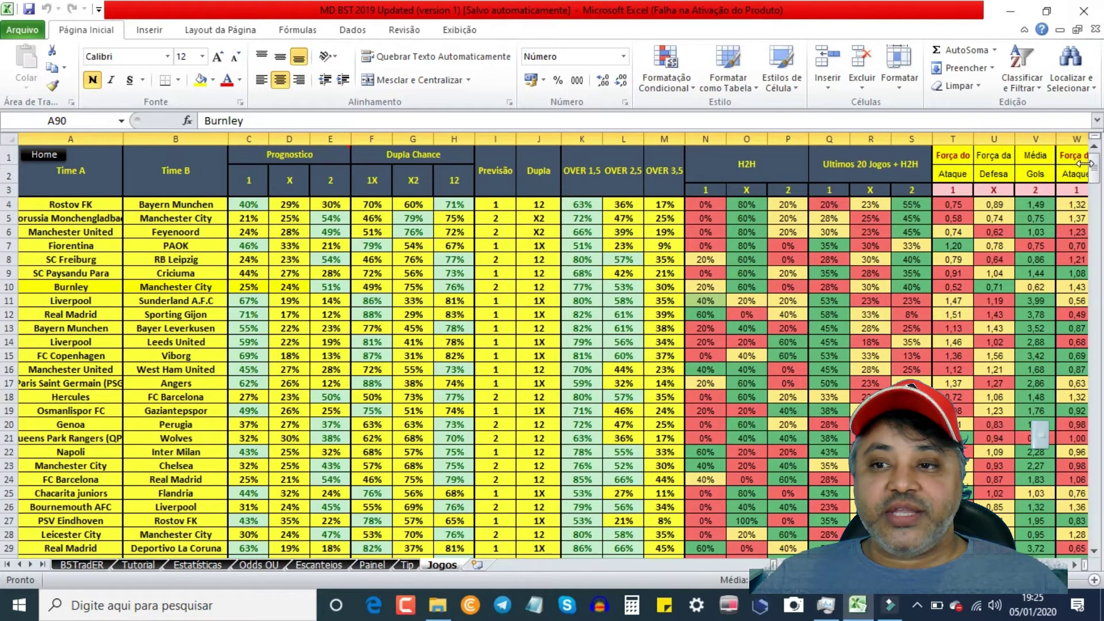
left_click_drag(1093, 174, 1093, 206)
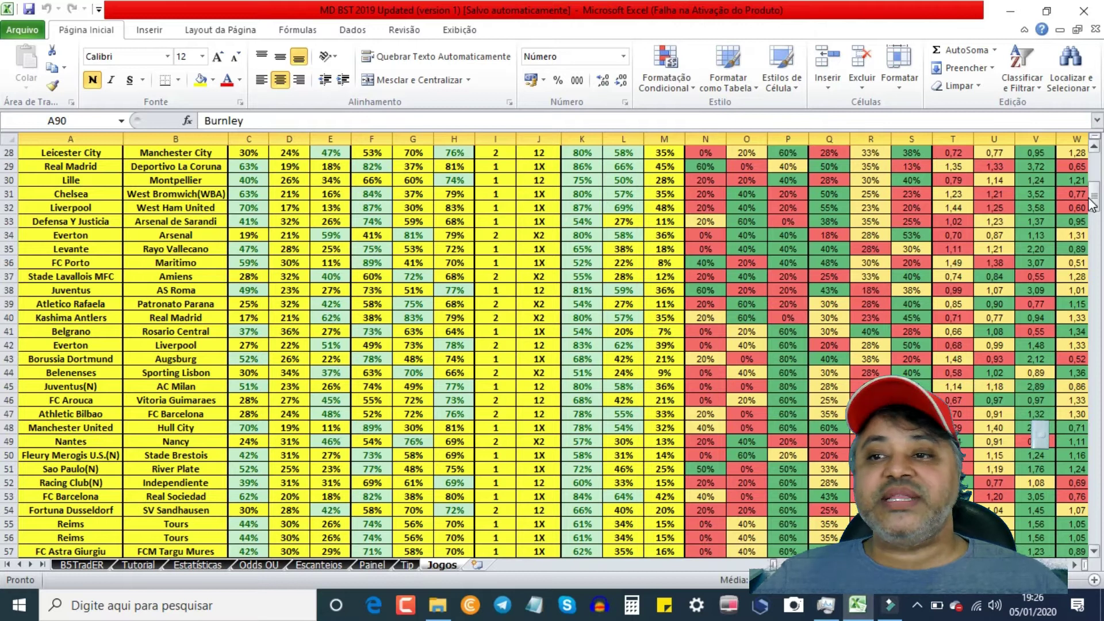
left_click_drag(1094, 201, 1092, 210)
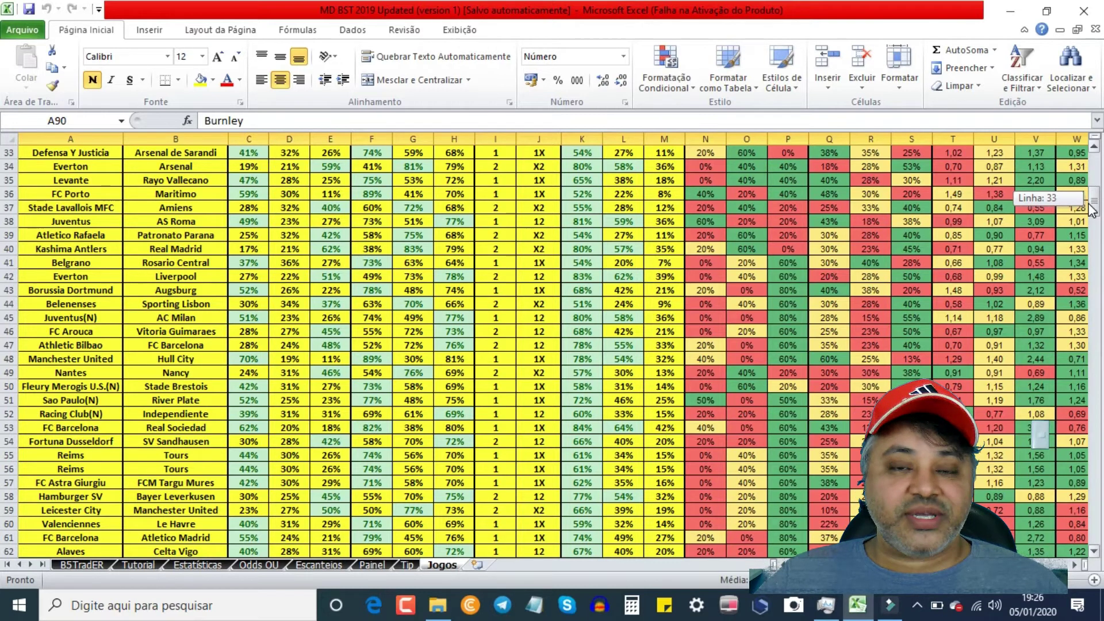
left_click_drag(1092, 211, 1091, 208)
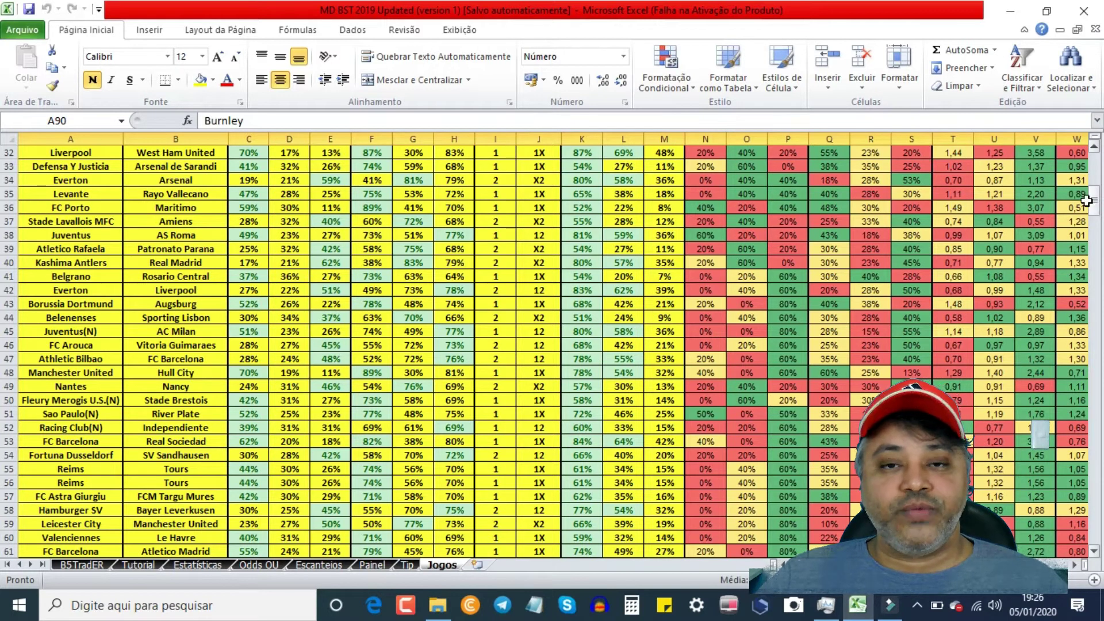
left_click_drag(1095, 210, 1096, 211)
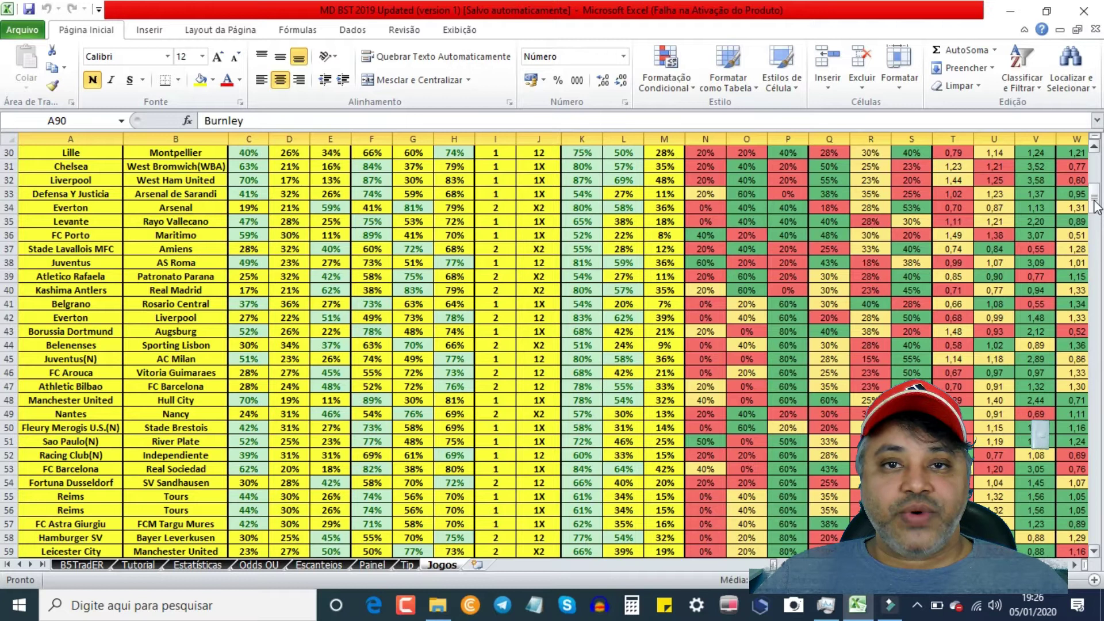
left_click_drag(1095, 207, 1094, 240)
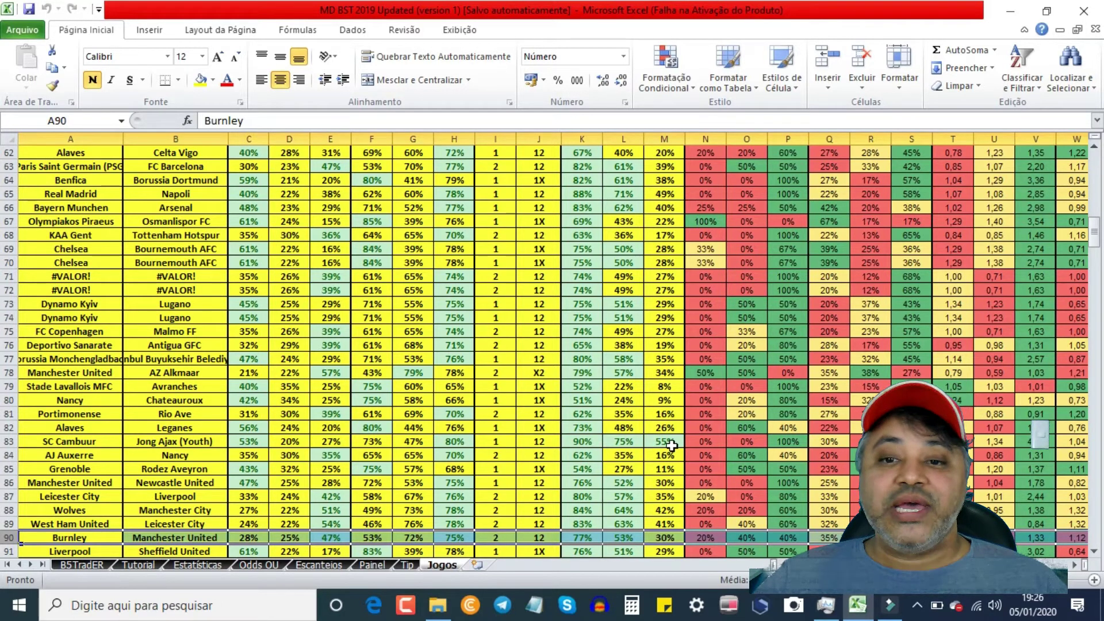
left_click_drag(1099, 245, 1099, 244)
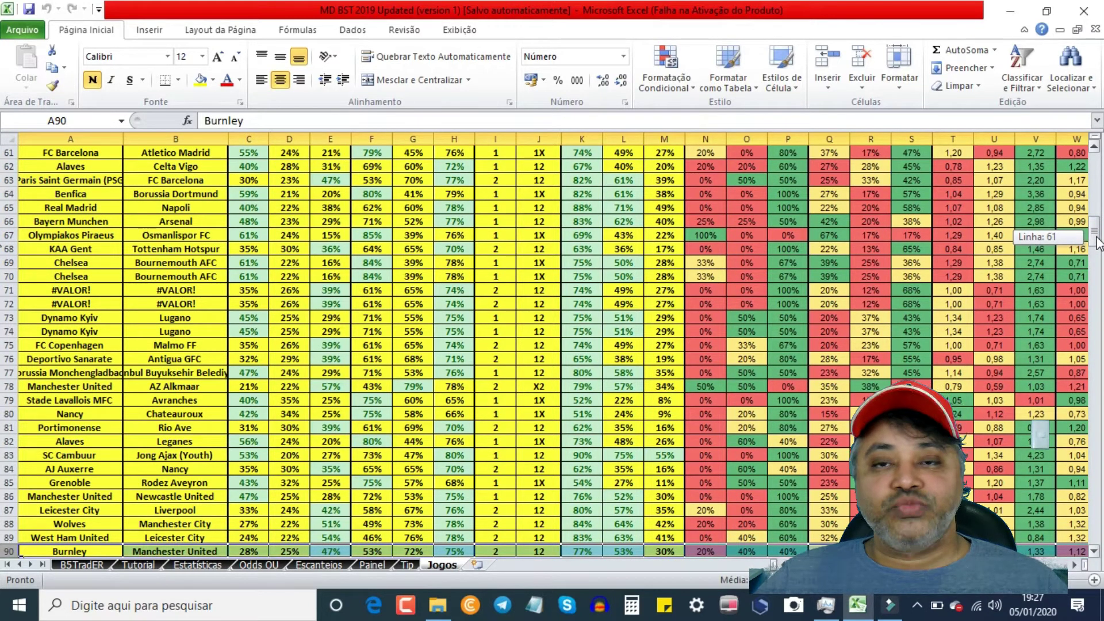
left_click_drag(1099, 246, 1099, 250)
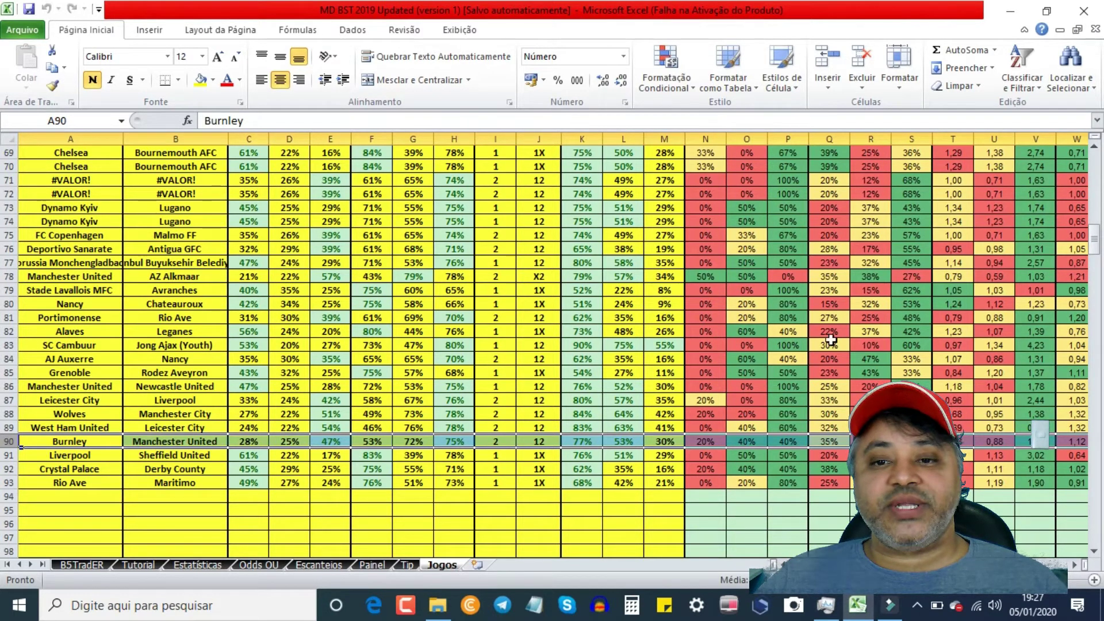
Step: Inspect the H2H, attack and defence strength, goal average, Previsão and Resultados columns from the header rows of the Jogos sheet
left_click_drag(1095, 240, 1094, 164)
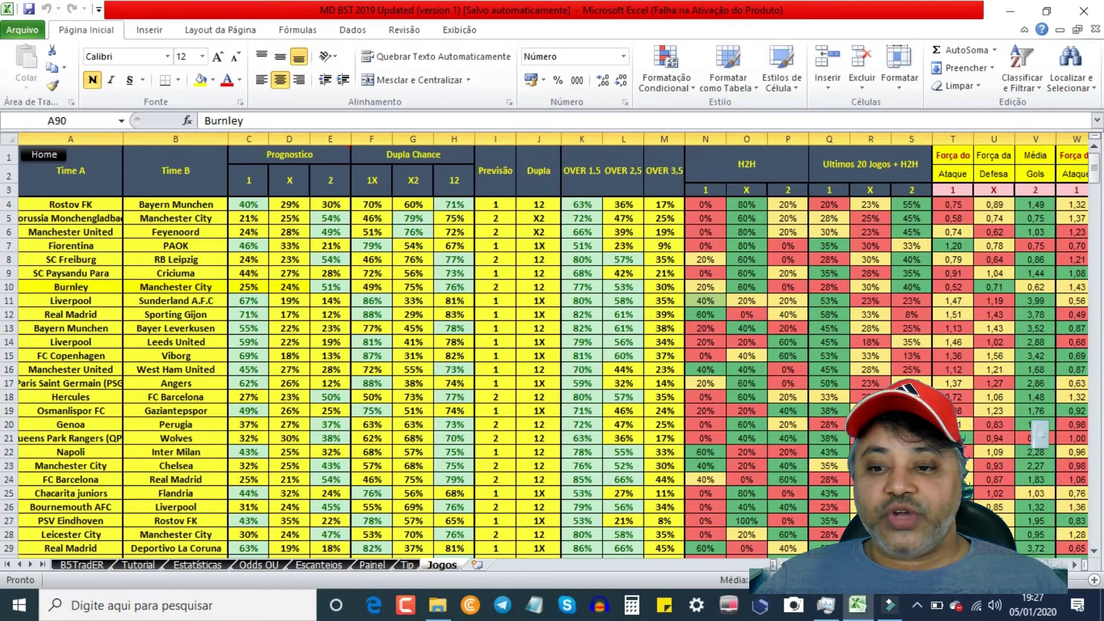
scroll(1040, 436, "right", 2)
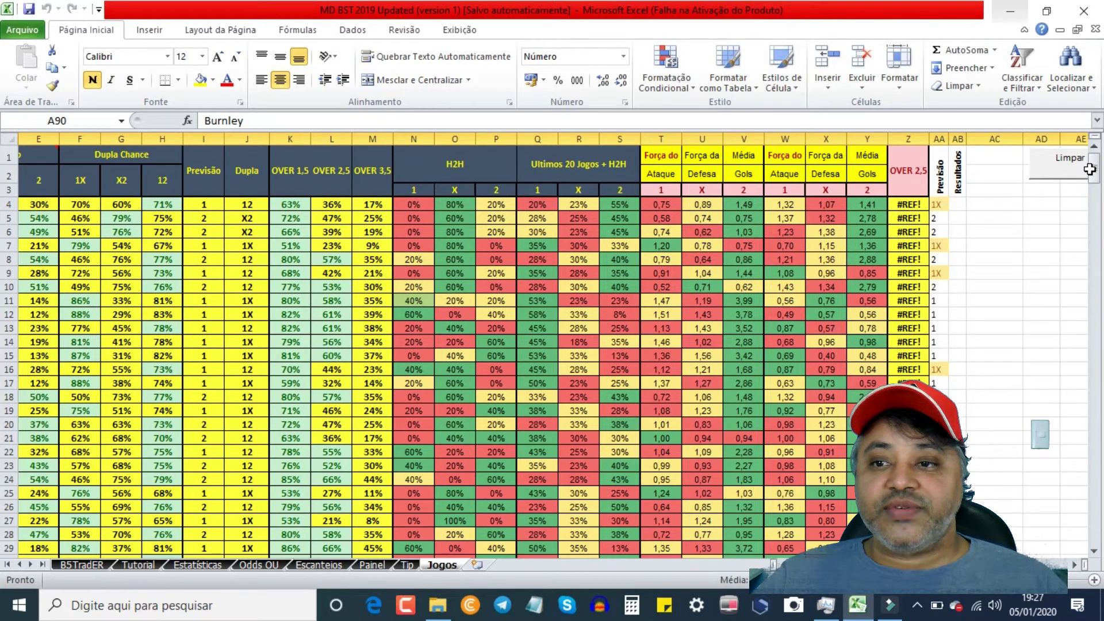
mouse_move(1094, 175)
left_mouse_down()
mouse_move(1094, 186)
mouse_move(1094, 176)
left_mouse_up()
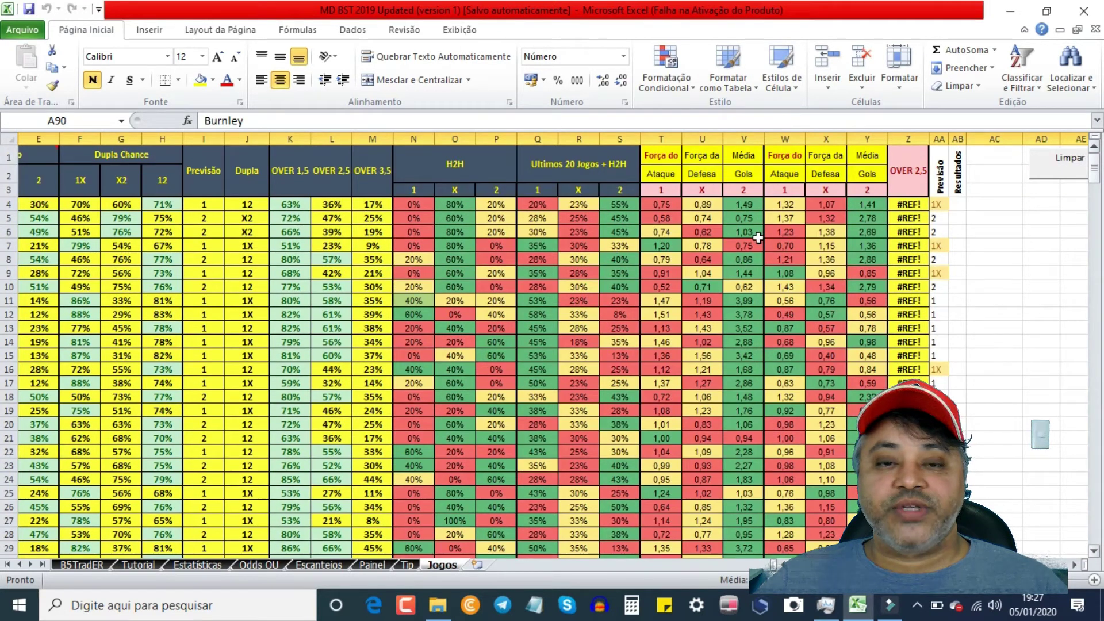
Step: Check the championship and head-to-head statistics on the Estatísticas sheet, and return to the Jogos sheet
left_click(205, 565)
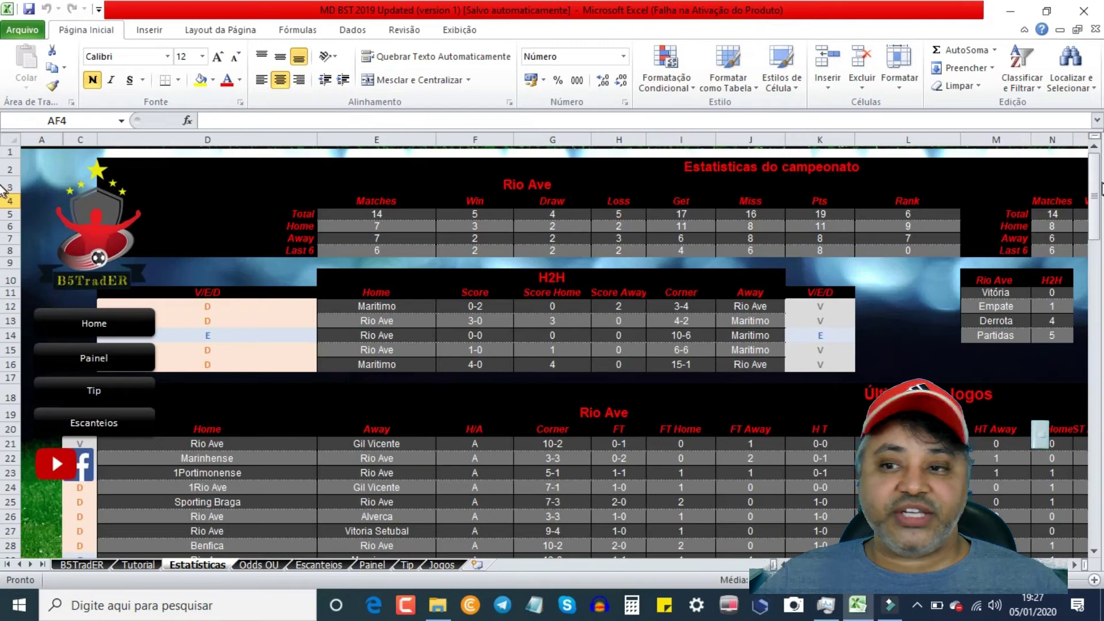
mouse_move(1099, 188)
left_mouse_down()
mouse_move(1101, 526)
mouse_move(1101, 183)
left_mouse_up()
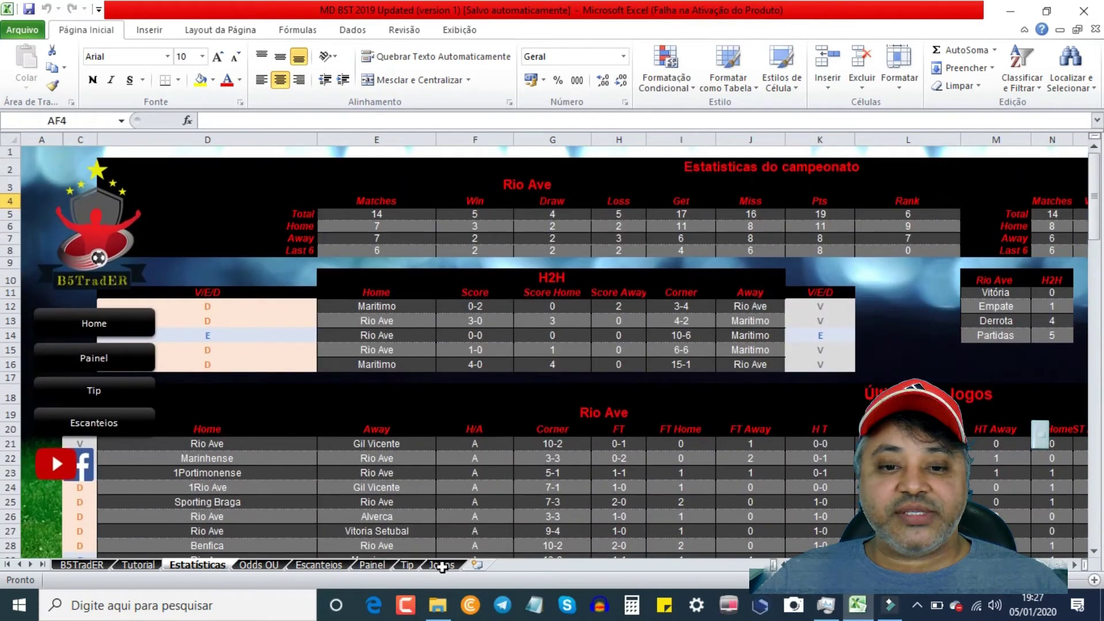
left_click(443, 565)
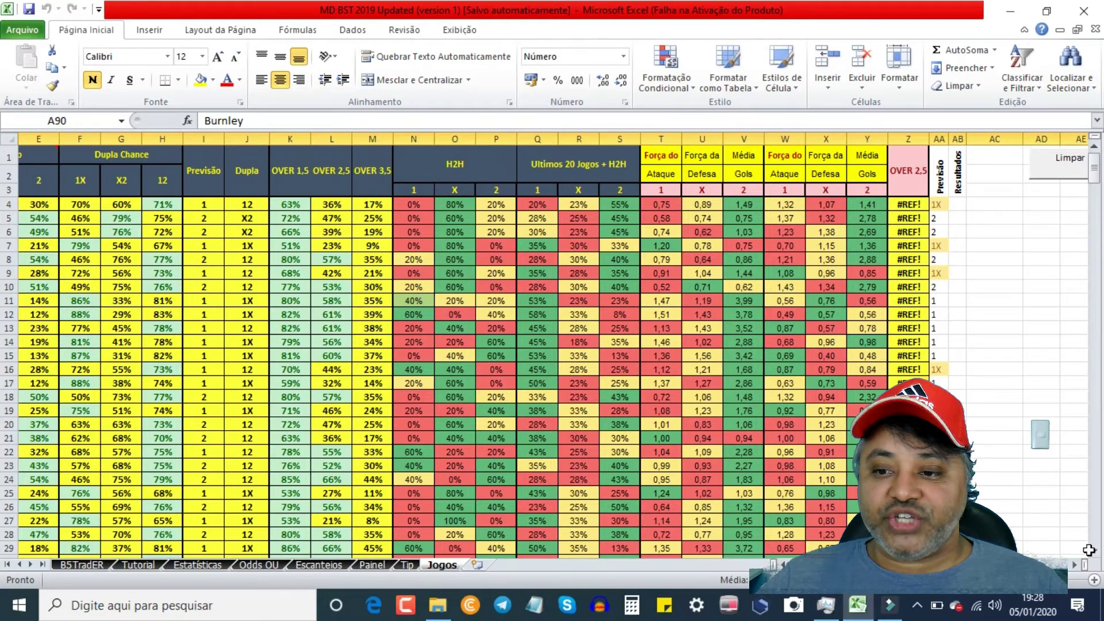
Step: Select the Real Madrid vs Deportivo La Coruna row and inspect it from the team names across to the Previsão column
scroll(1093, 549, "down", 2)
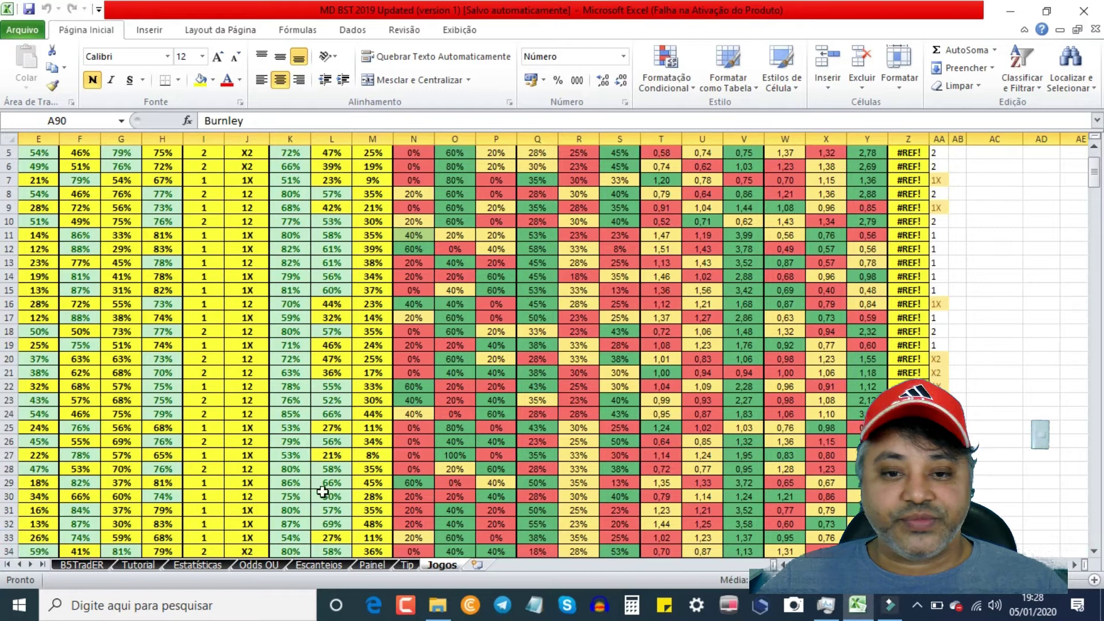
left_click(9, 482)
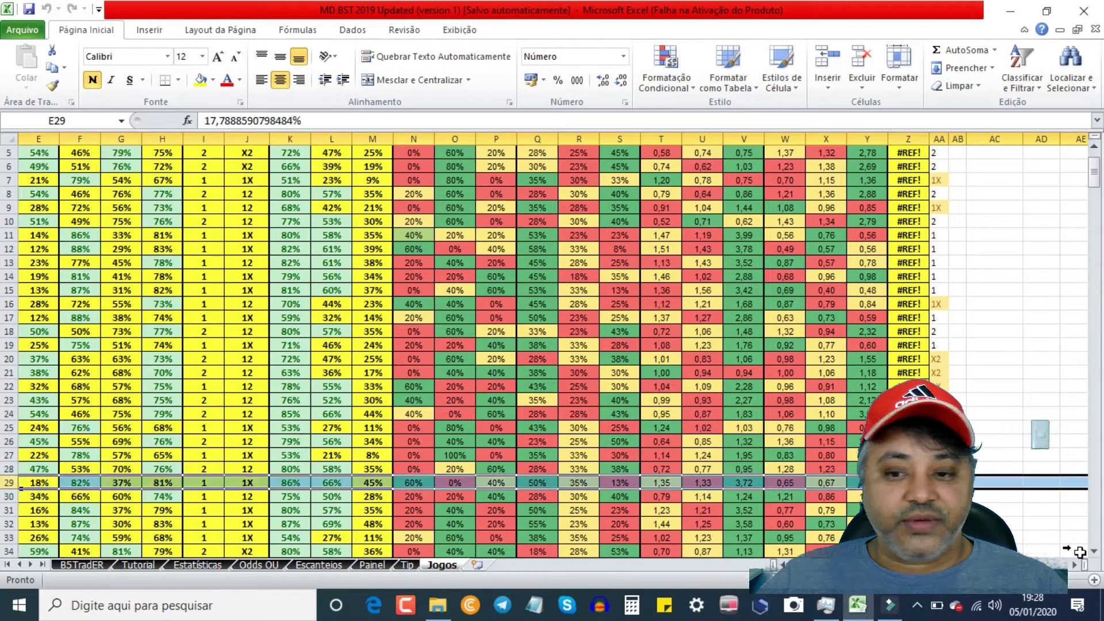
scroll(552, 345, "left", 2)
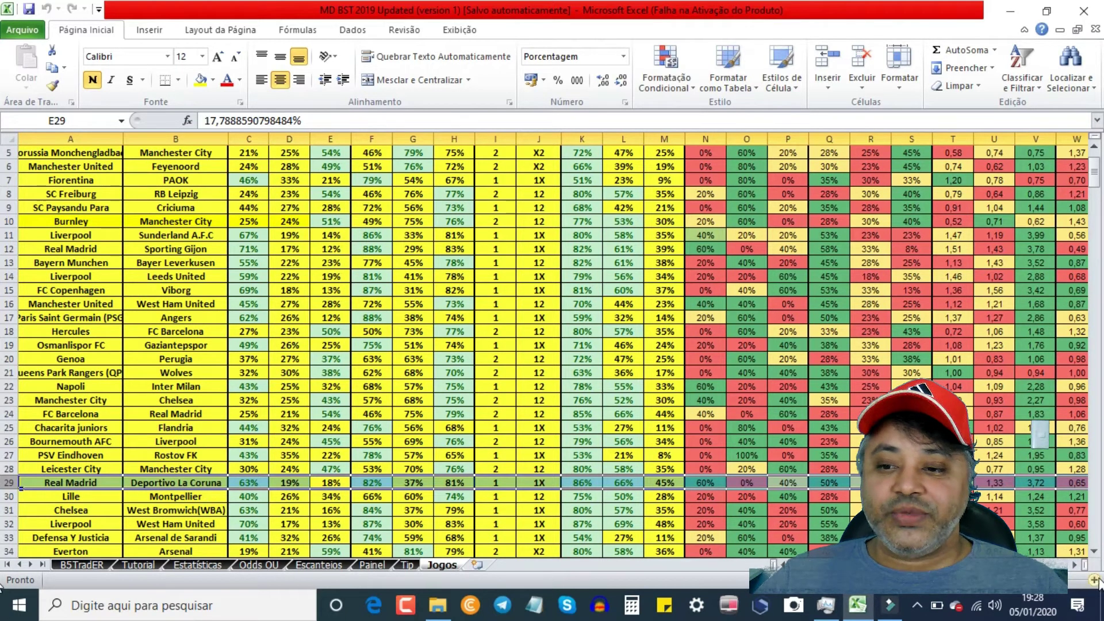
left_click(1077, 568)
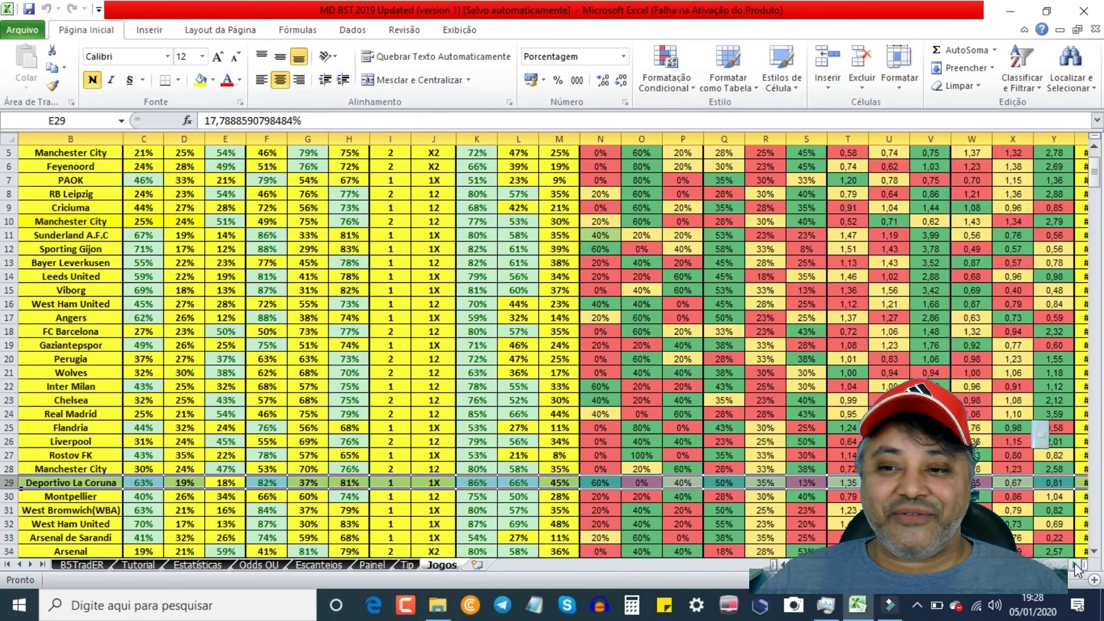
left_click(1077, 568)
left_click(1077, 568)
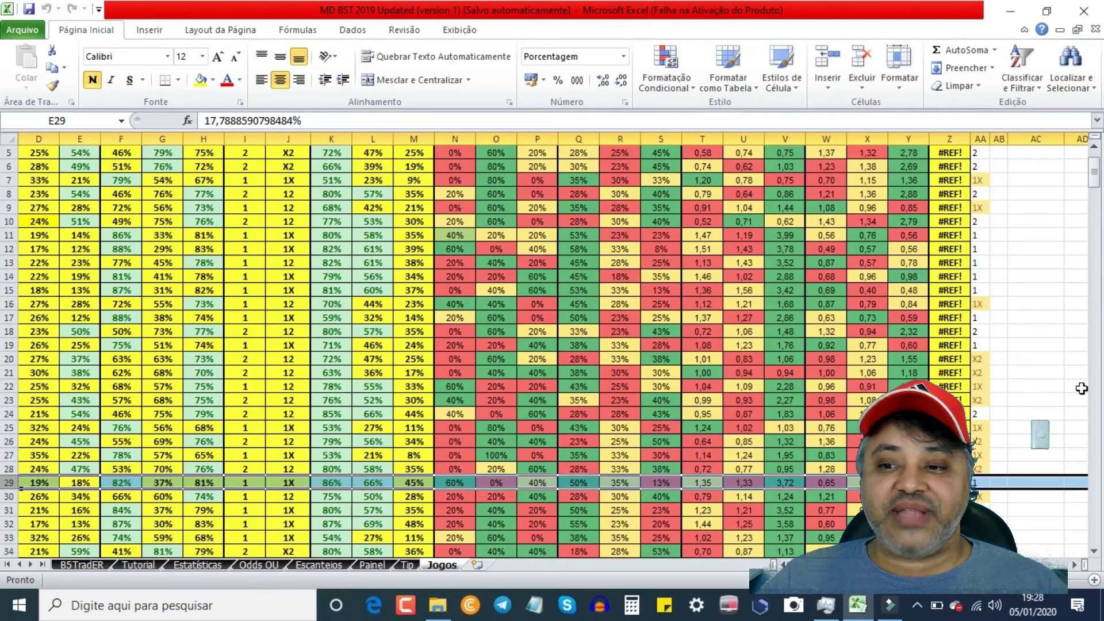
mouse_move(1094, 173)
left_mouse_down()
mouse_move(1095, 225)
mouse_move(1094, 166)
left_mouse_up()
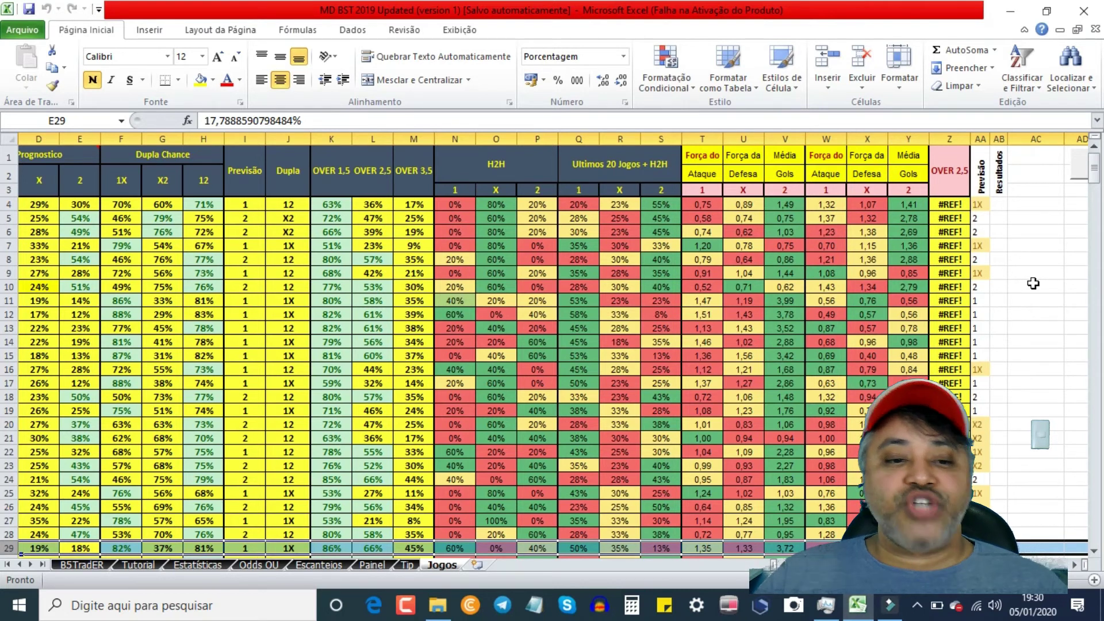
Step: View the Odds OU and B5TradER sheets, and go back to the Jogos sheet
left_click(258, 567)
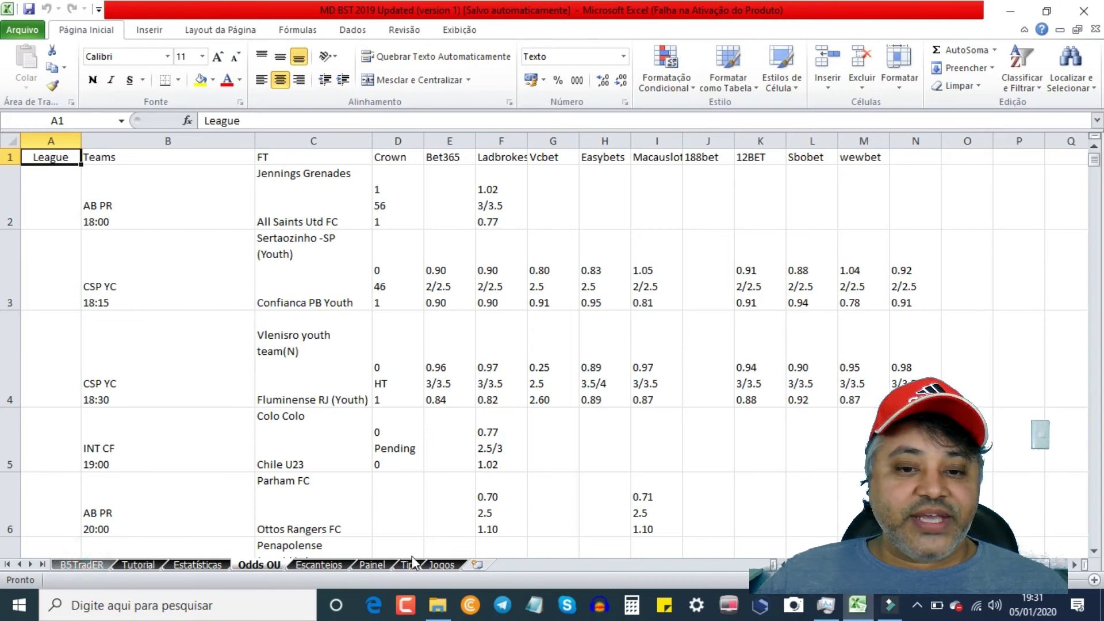
left_click(82, 565)
left_click(441, 565)
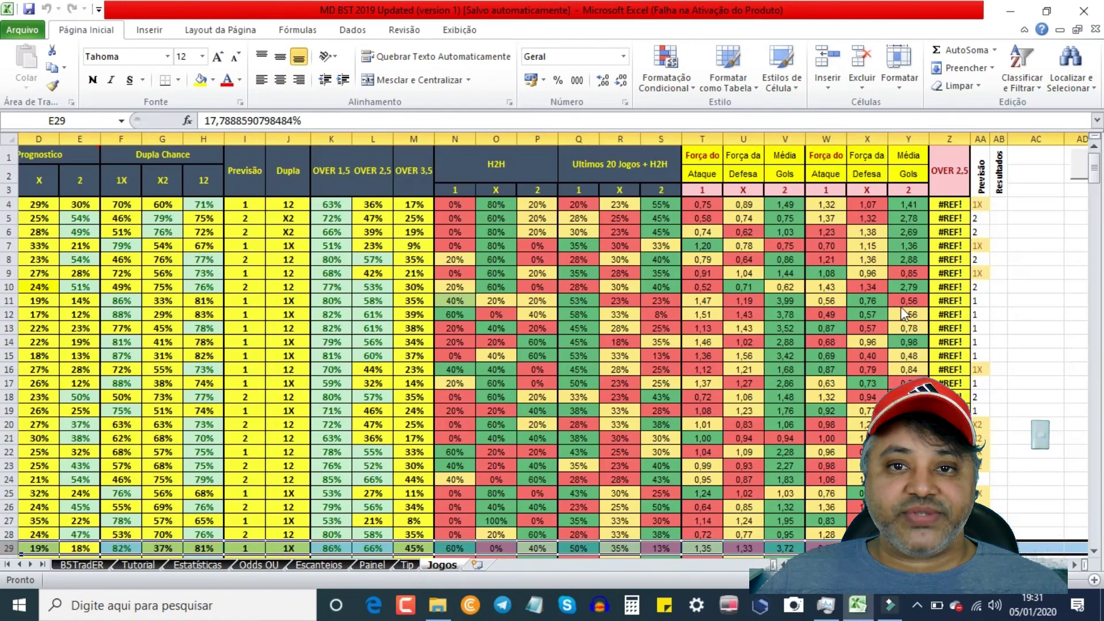